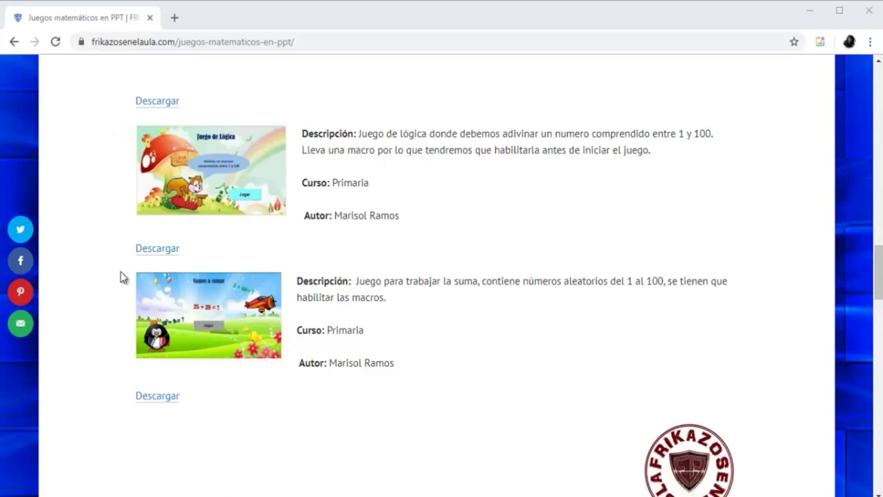
Step: Download the ADIVINA EL NUMERO 1 AL 100.pptm logic game from Google Drive and open it
left_click(158, 248)
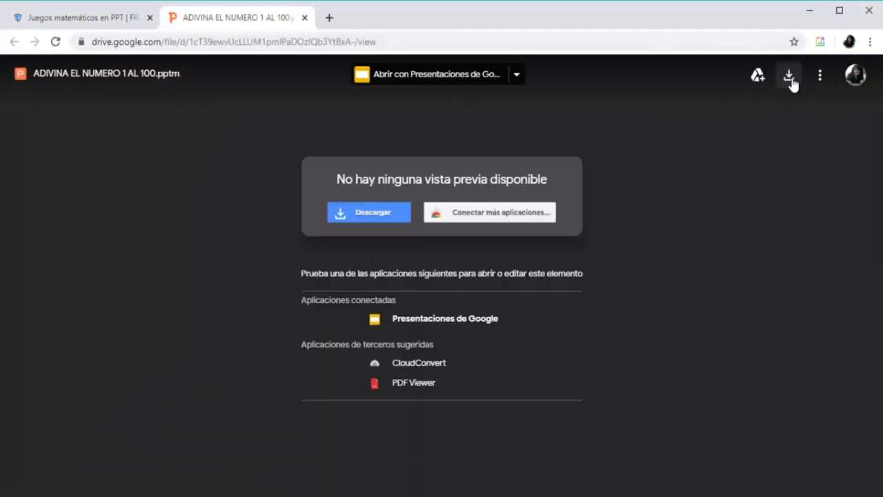
left_click(789, 77)
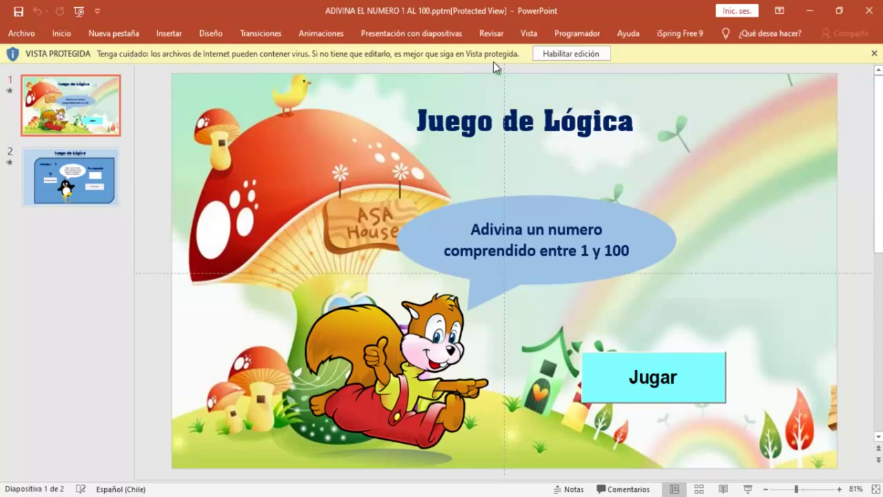
Step: Enable editing and then enable the macros of the downloaded game presentation
left_click(577, 60)
left_click(569, 58)
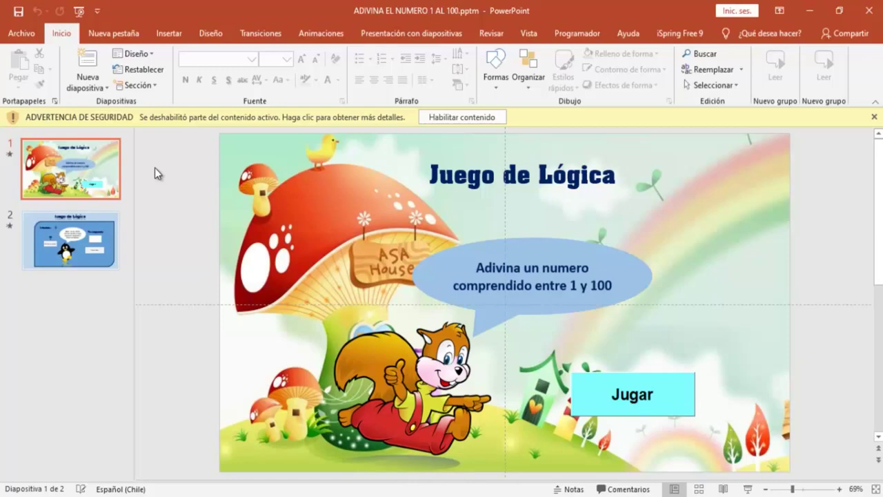
left_click(459, 119)
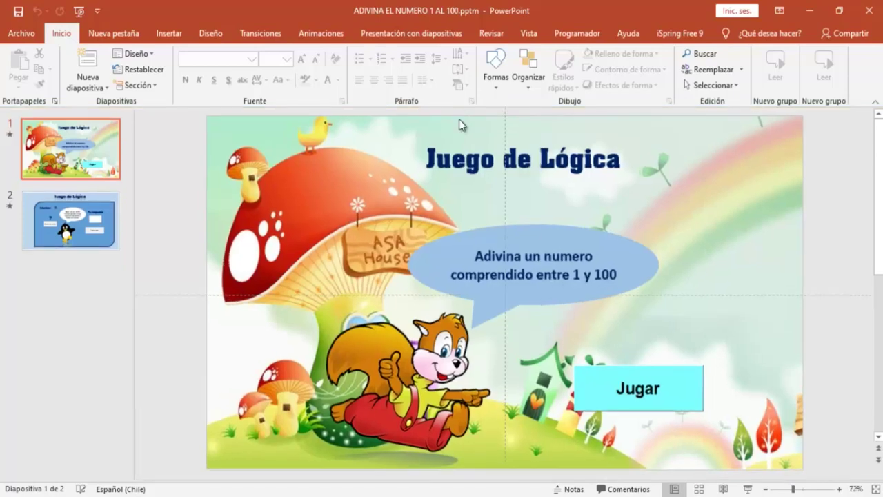
Step: Preview slide 2 with the penguin game, then go back to slide 1
left_click(46, 215)
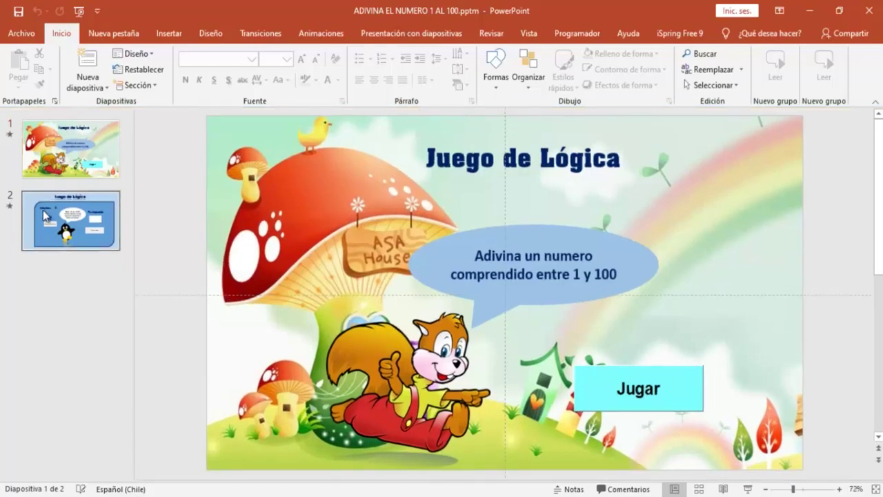
key("Up")
key("Down")
left_click(66, 153)
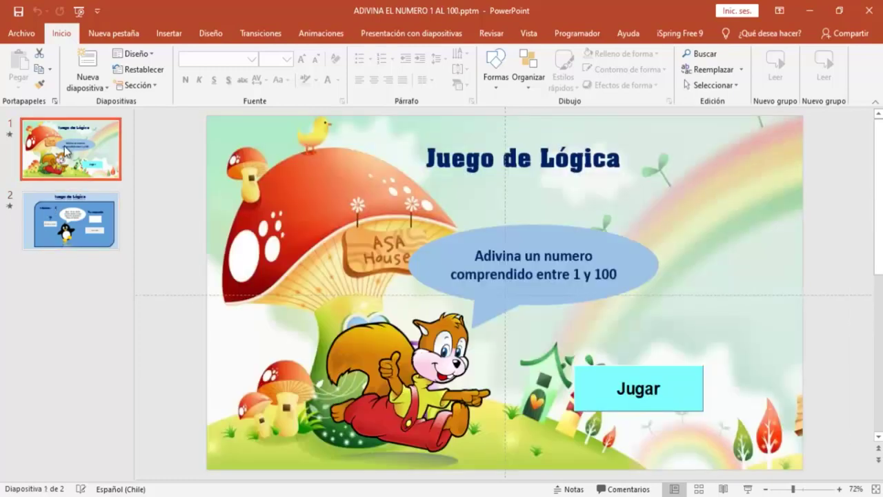
Step: Start the slide show, click Jugar, and draw a new secret number
left_click(748, 489)
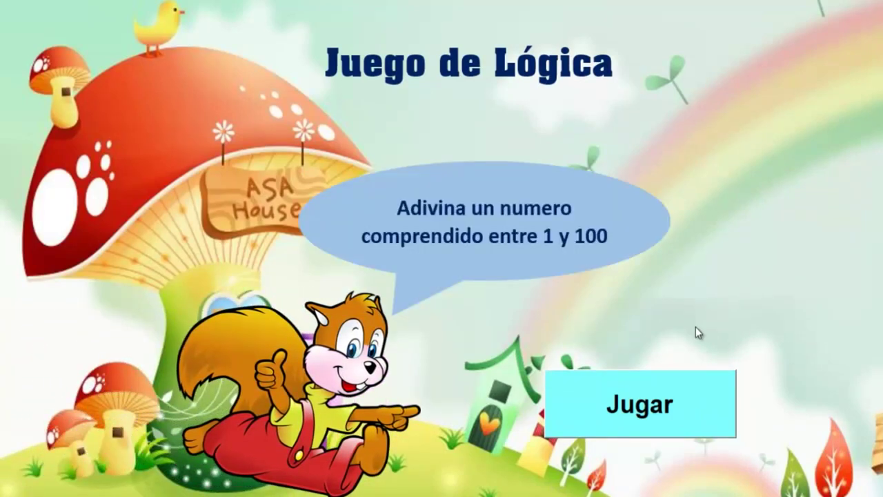
left_click(637, 414)
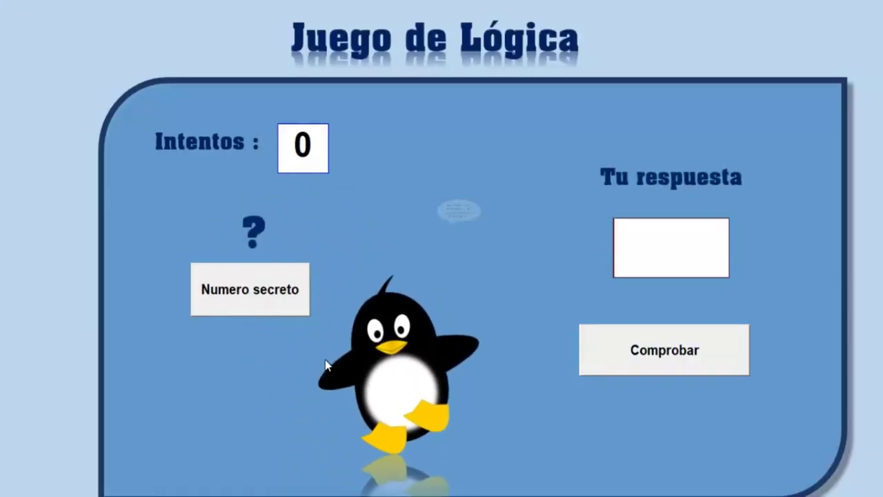
left_click(254, 291)
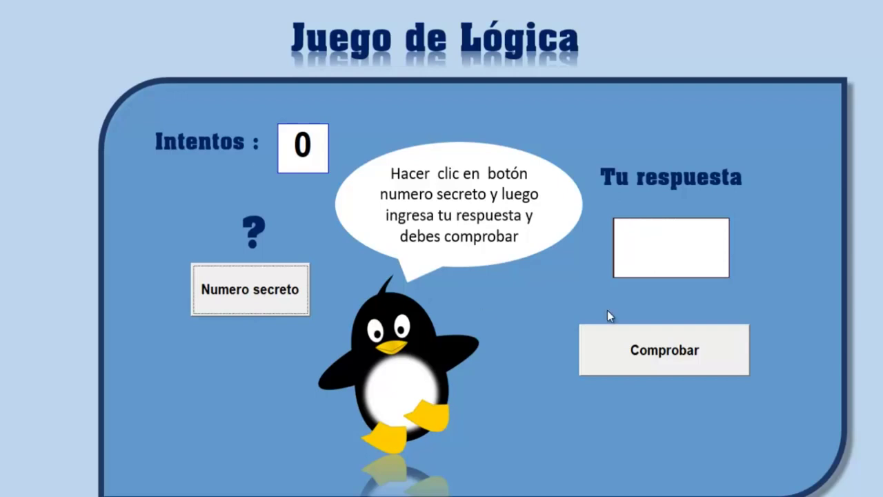
Step: Check a first guess of 50 and dismiss the 'higher' hint
left_click(678, 260)
type("50")
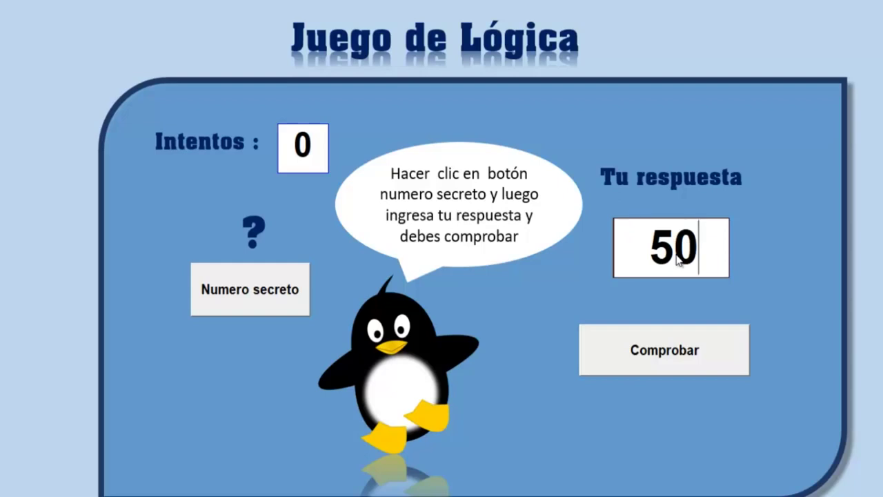
left_click(686, 355)
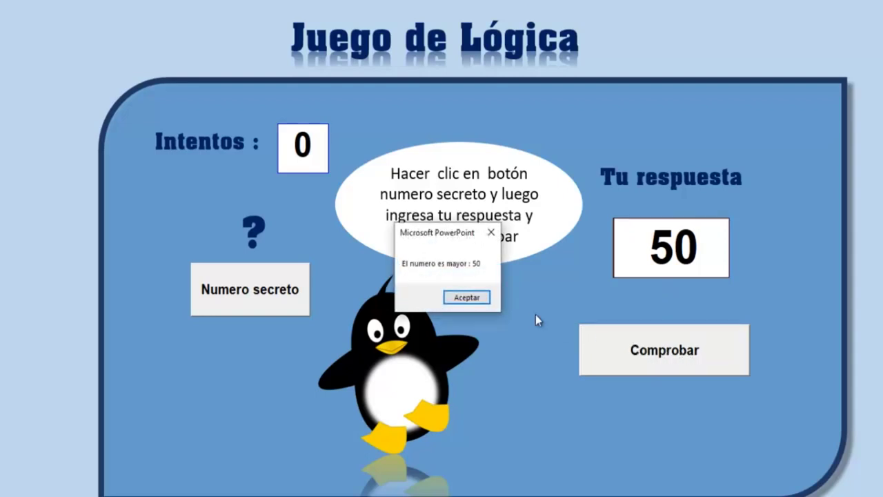
left_click(483, 297)
Step: Guess 60, 70 and 65, dismissing each hint message
left_click(691, 272)
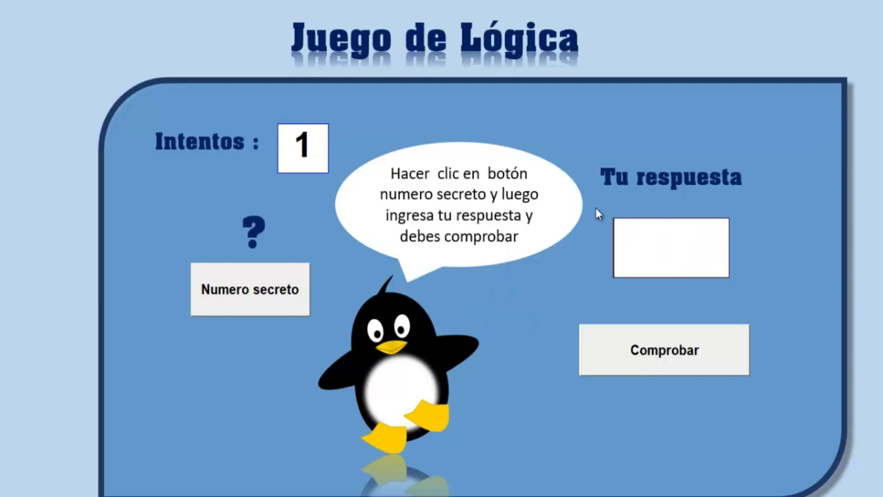
type("60")
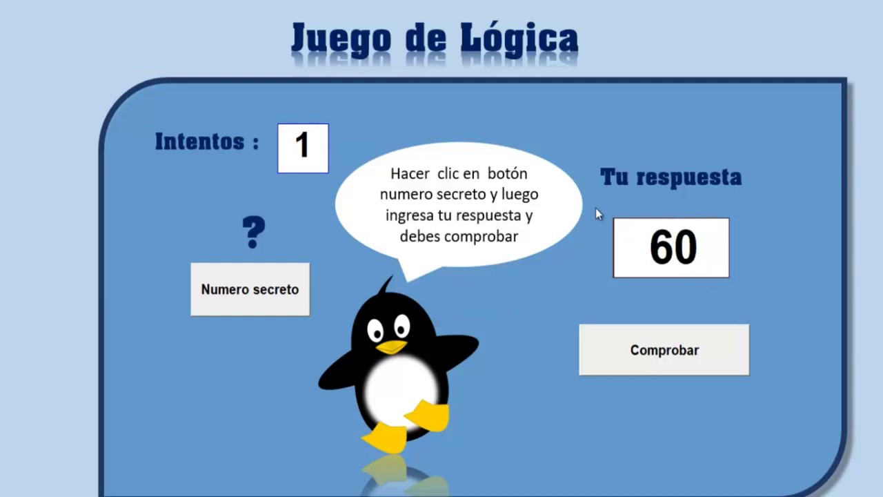
left_click(660, 350)
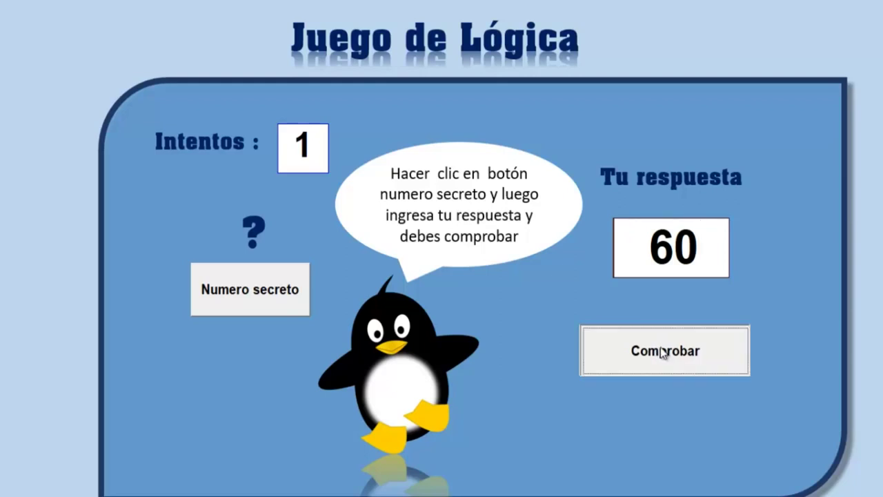
left_click(467, 297)
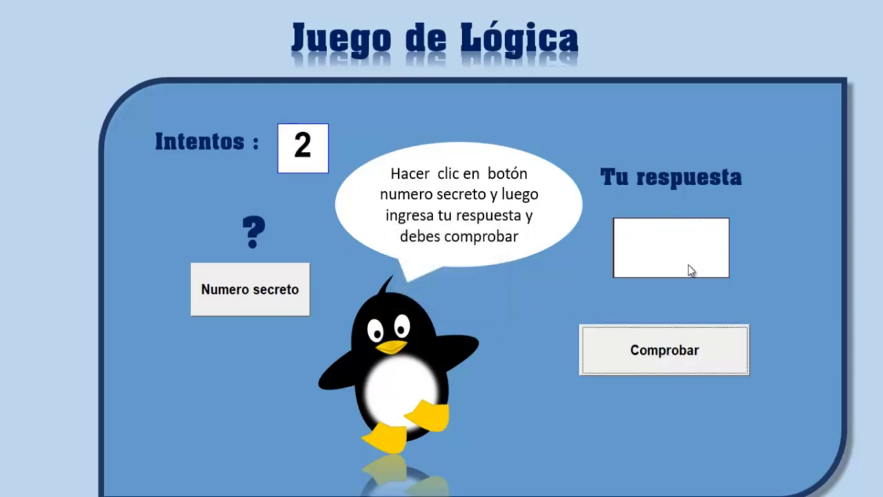
type("70")
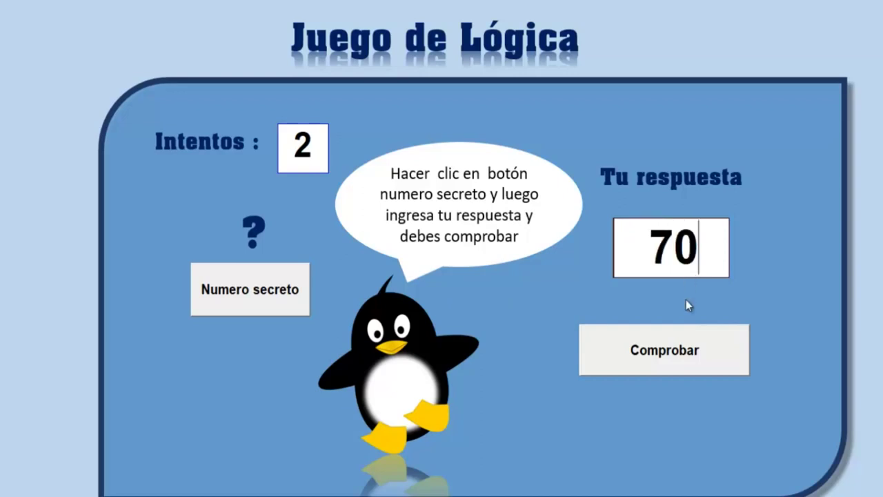
left_click(693, 351)
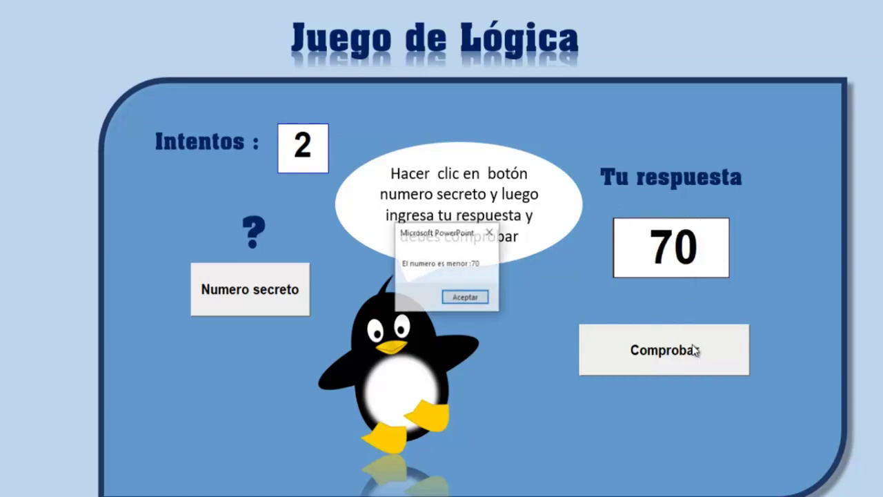
left_click(466, 298)
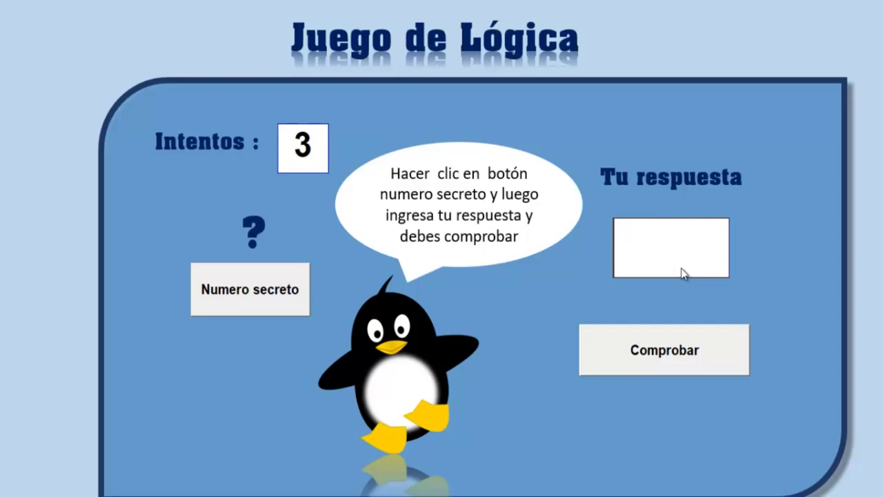
type("65")
left_click(682, 349)
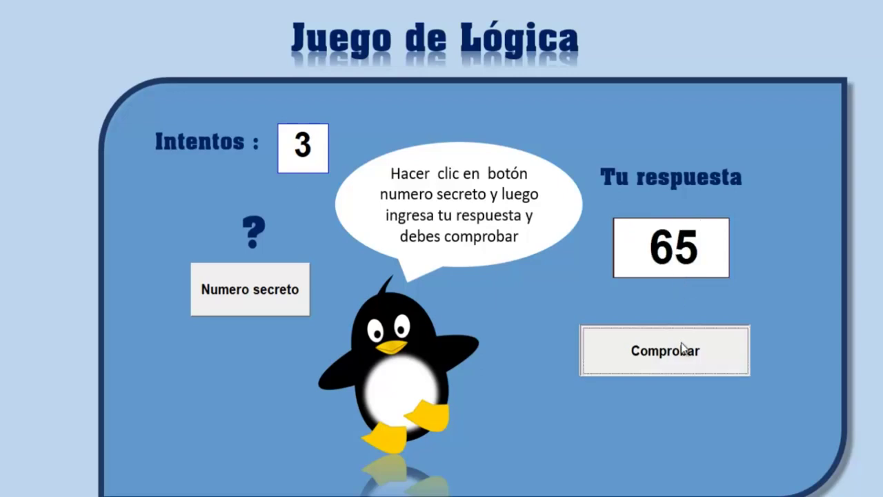
left_click(479, 297)
Step: Guess 63, then the winning 64, and accept the win message to reset
left_click(673, 267)
type("6")
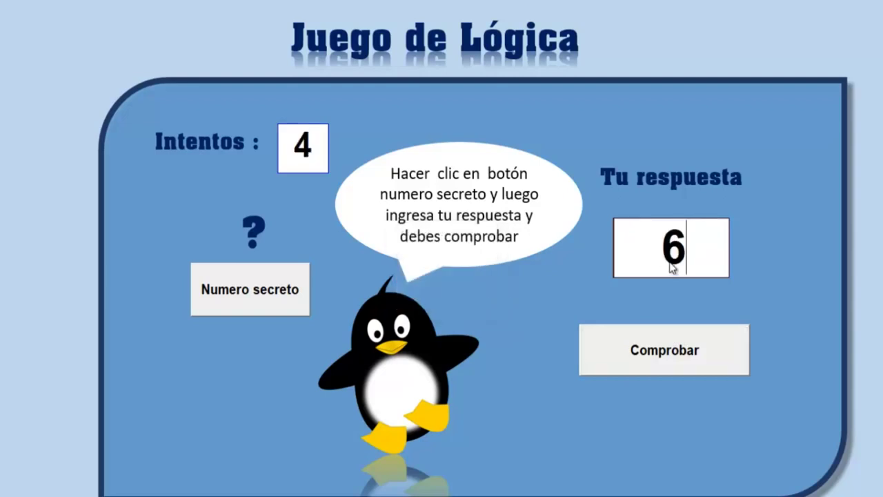
type("3")
left_click(676, 360)
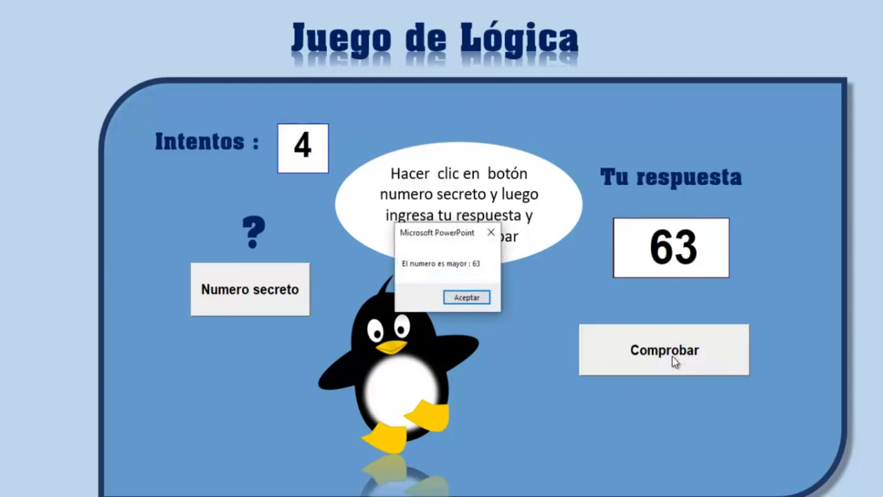
left_click(473, 304)
left_click(680, 270)
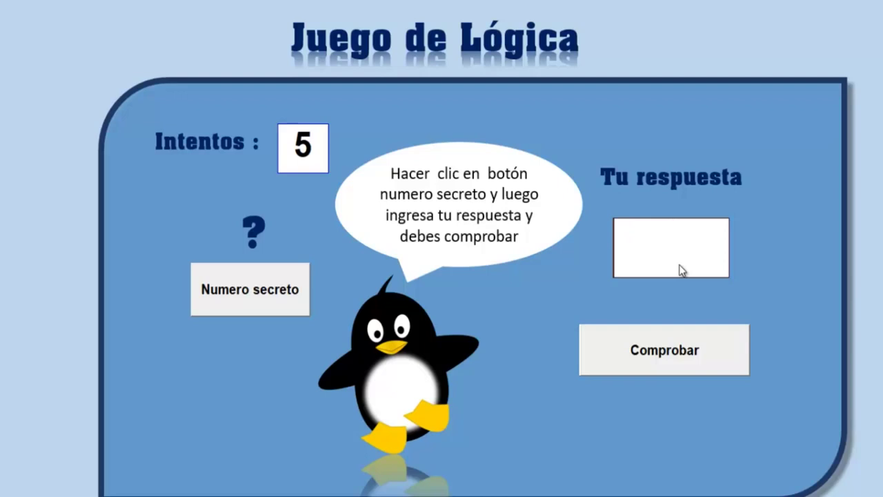
type("6")
type("4")
left_click(683, 354)
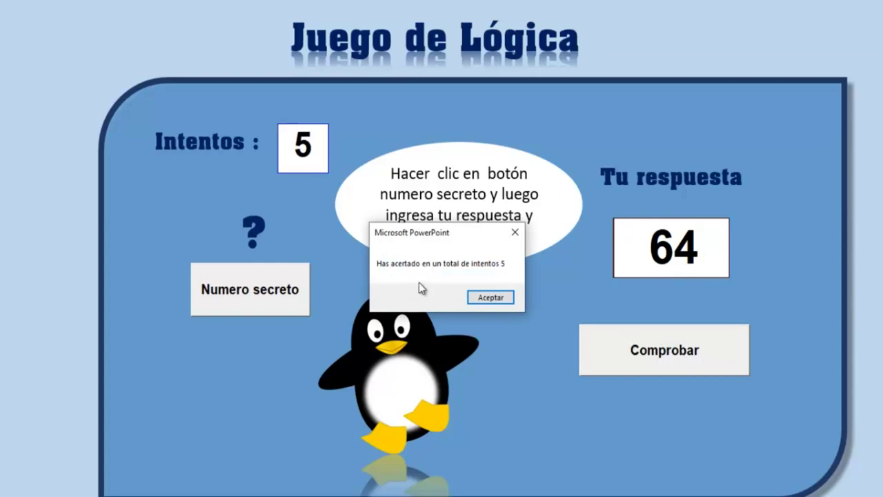
left_click(490, 301)
Step: Draw a new secret number and guess 50 and 40, both reported as too high
left_click(680, 267)
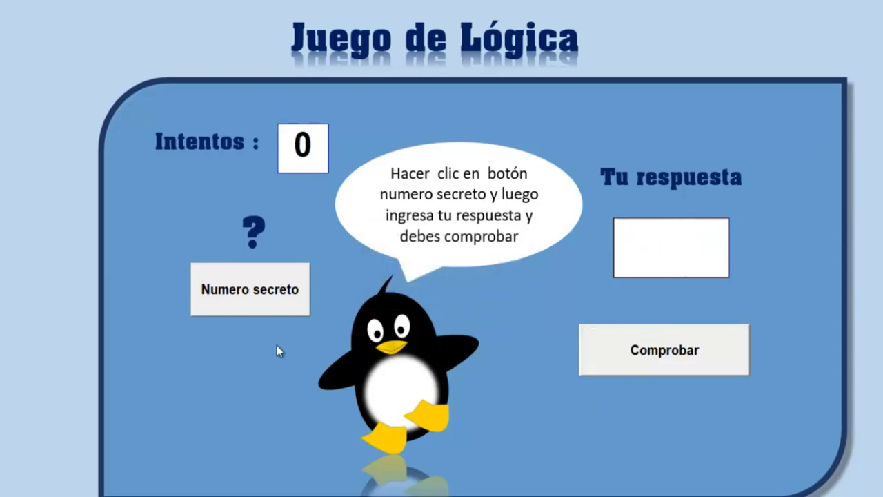
left_click(246, 290)
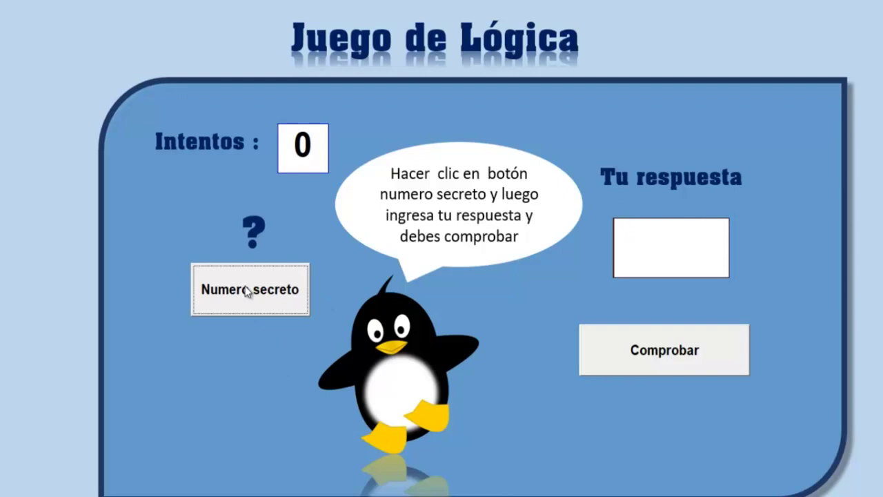
left_click(661, 254)
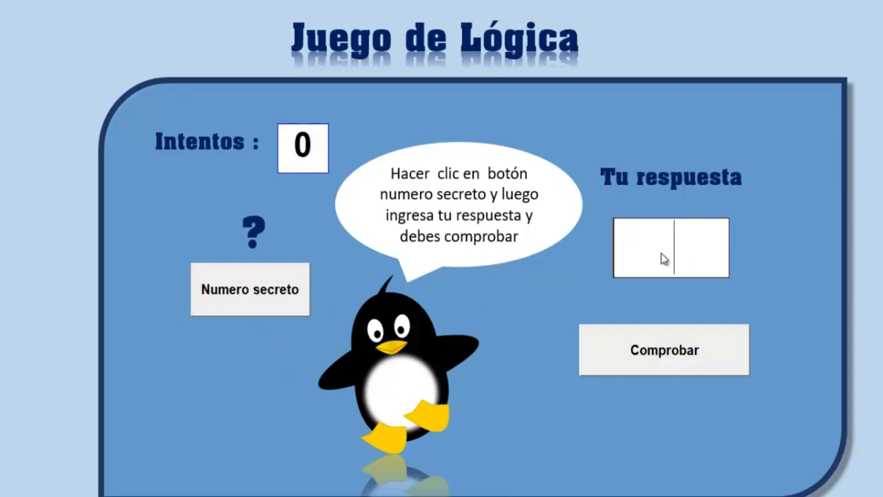
type("50")
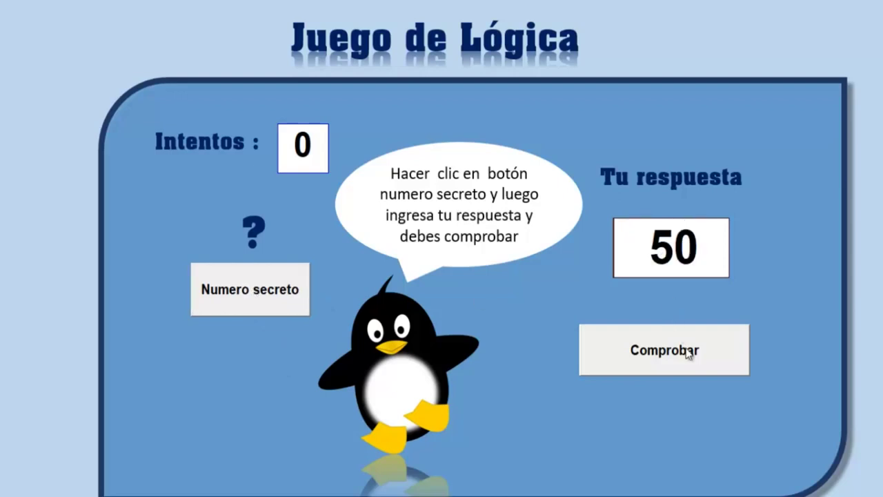
left_click(687, 355)
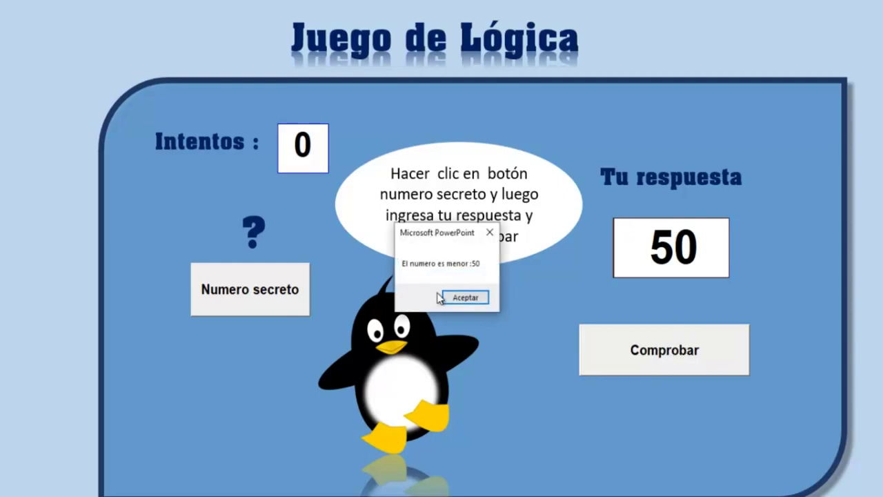
left_click(464, 300)
left_click(653, 268)
type("40")
left_click(685, 359)
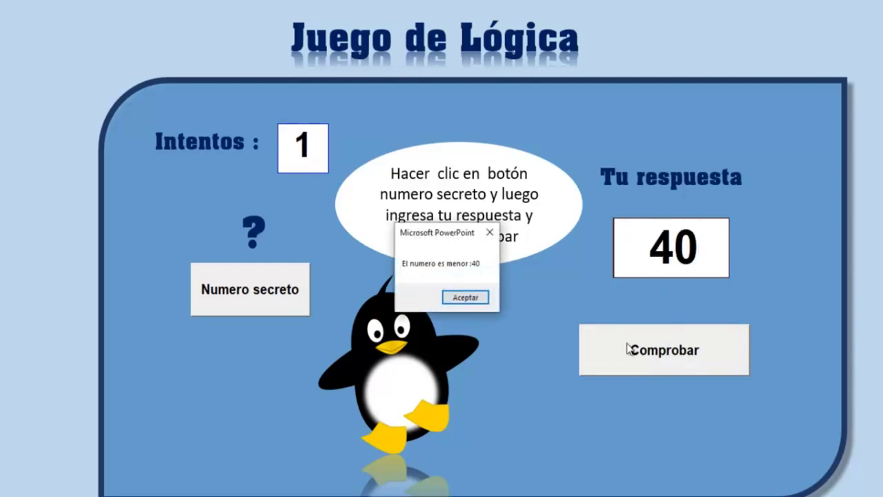
left_click(467, 298)
Step: Guess 30 and 20, dismissing each 'lower' hint
left_click(642, 270)
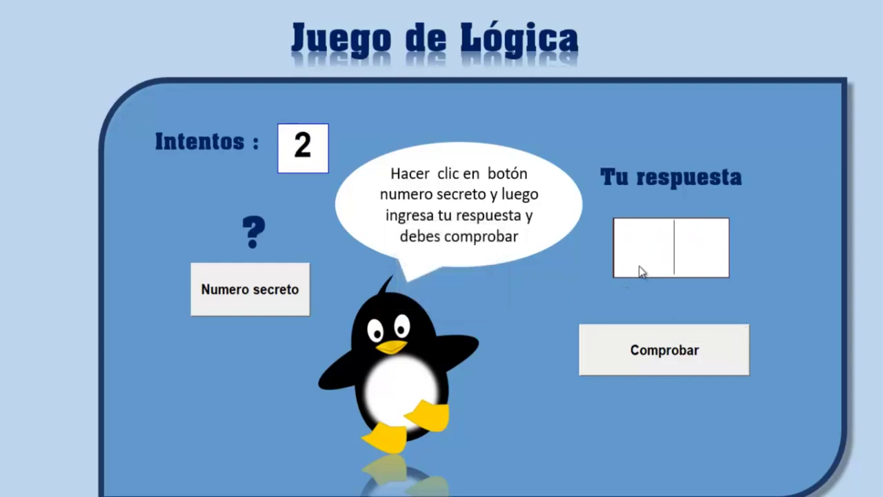
type("30")
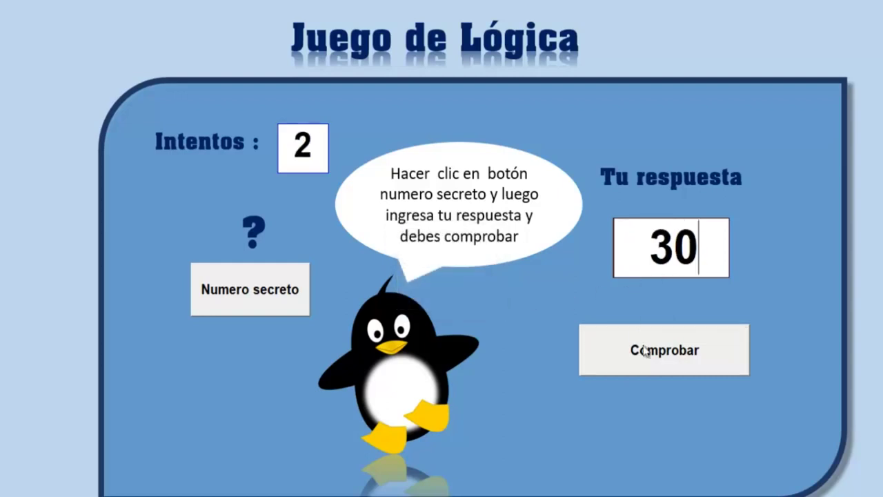
left_click(681, 359)
left_click(467, 297)
left_click(653, 263)
type("20")
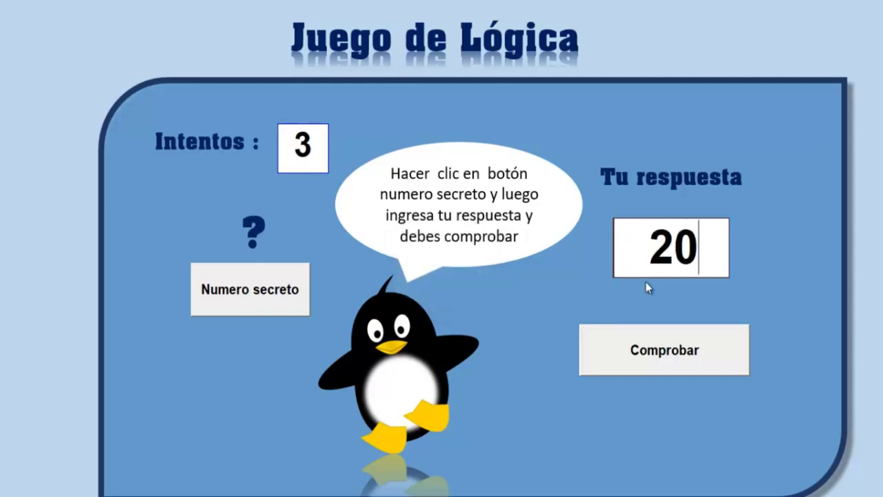
left_click(683, 354)
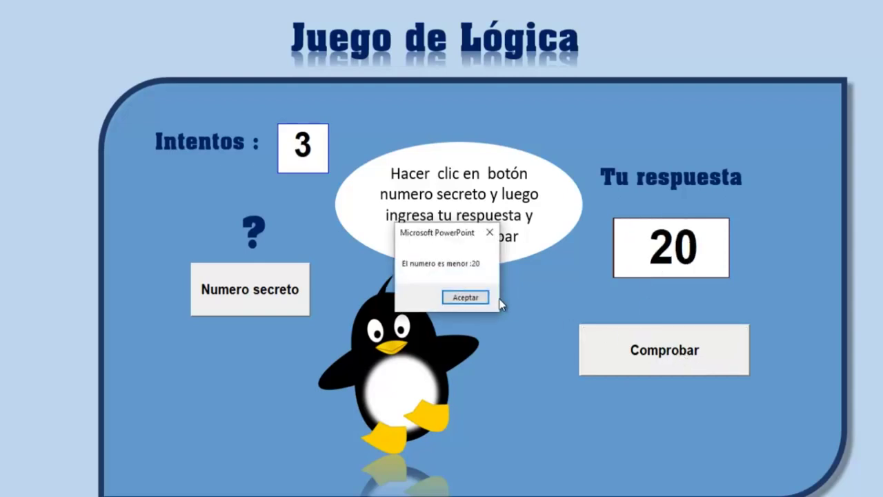
left_click(482, 299)
Step: Guess 10, then the winning 5, accept the win message and end the slide show
left_click(673, 254)
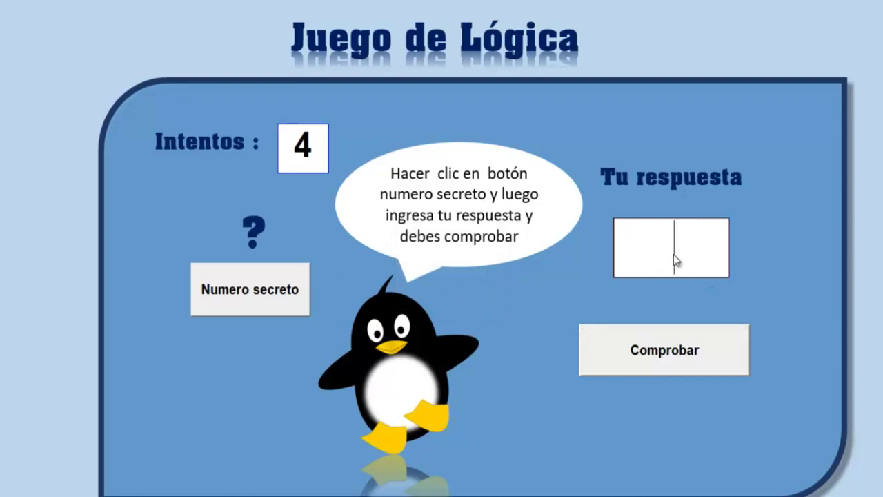
type("10")
left_click(700, 352)
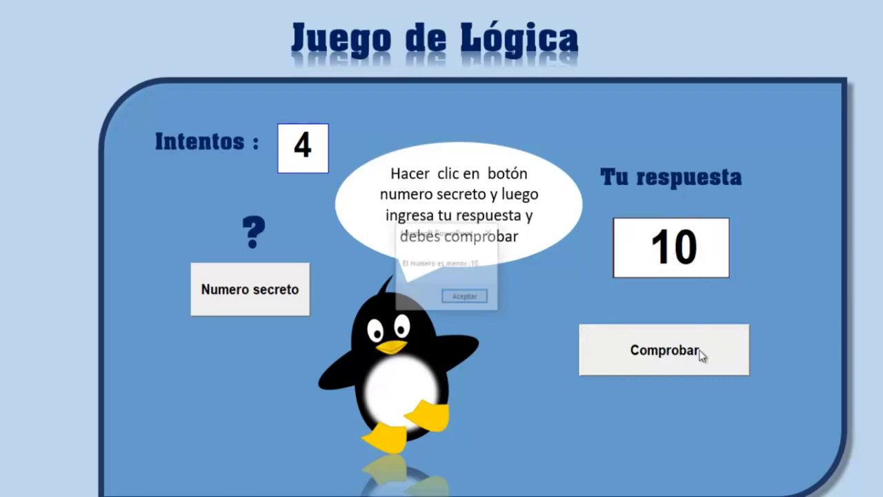
left_click(476, 298)
left_click(685, 260)
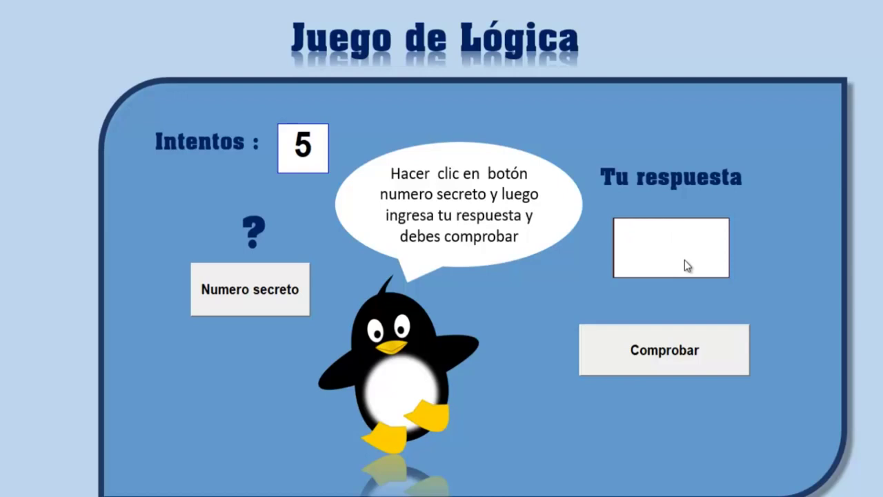
type("5")
left_click(681, 366)
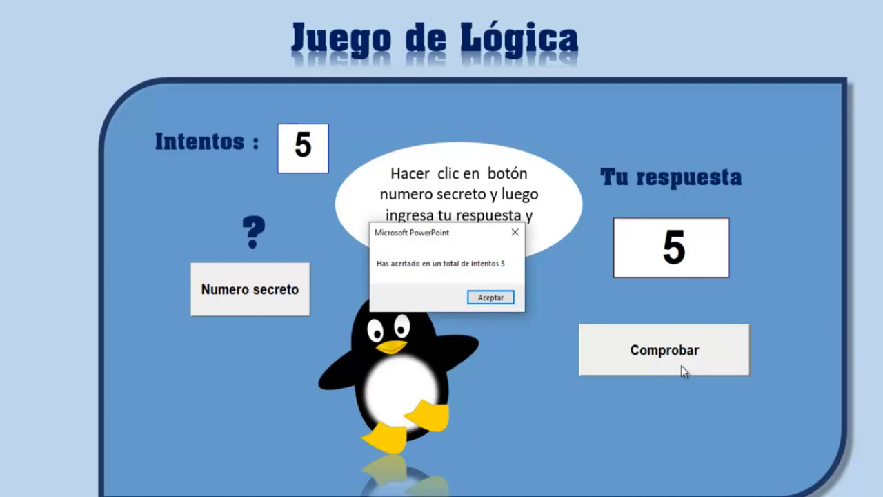
left_click(507, 300)
key("Escape")
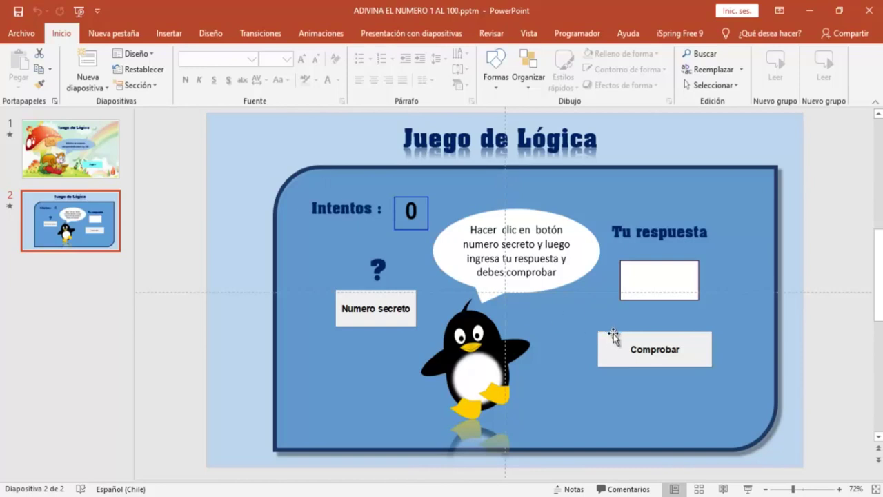
Step: Open the Visual Basic editor from the Programador tab
left_click(571, 34)
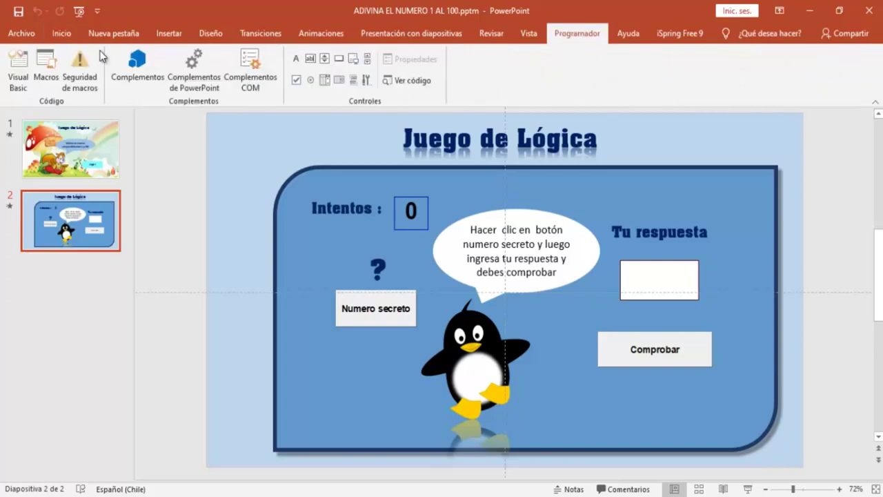
left_click(18, 75)
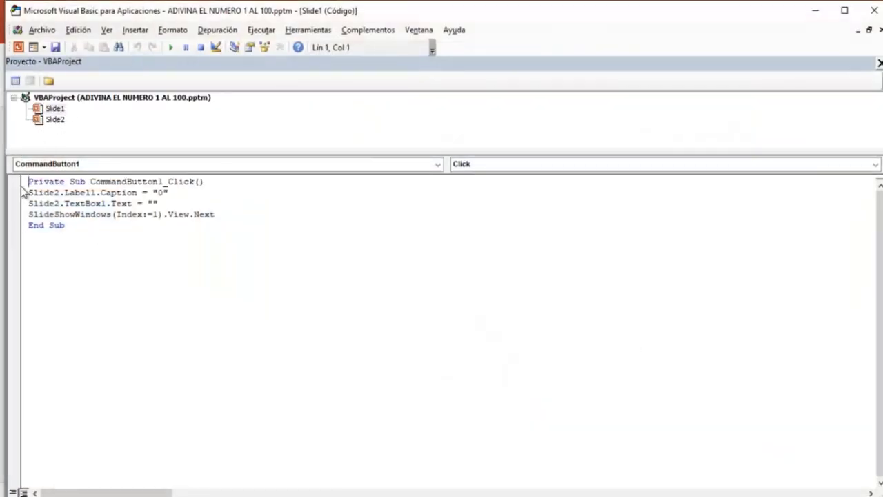
Step: Open and scroll through the Slide2 module's code
double_click(55, 120)
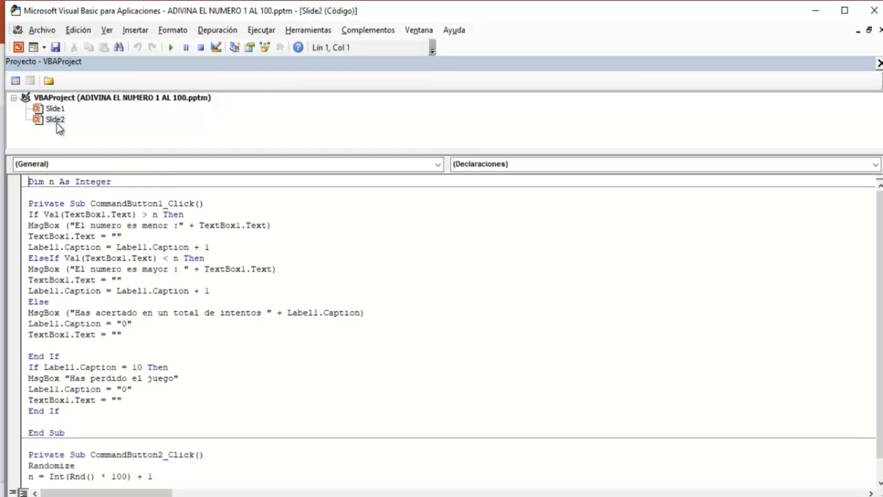
scroll(133, 214, "down", 1)
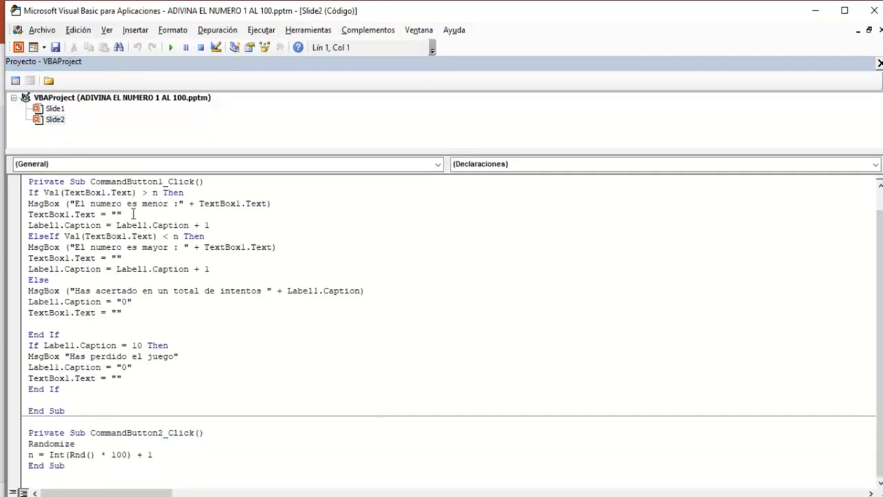
scroll(133, 214, "up", 1)
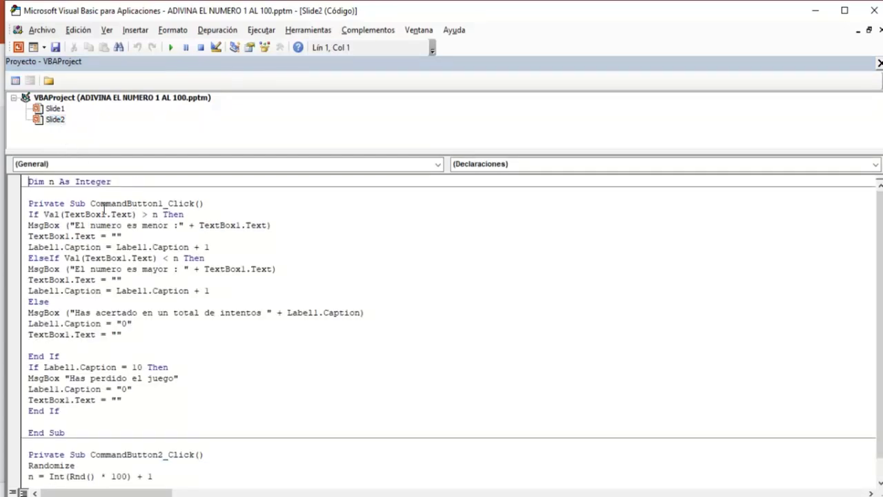
scroll(92, 203, "down", 1)
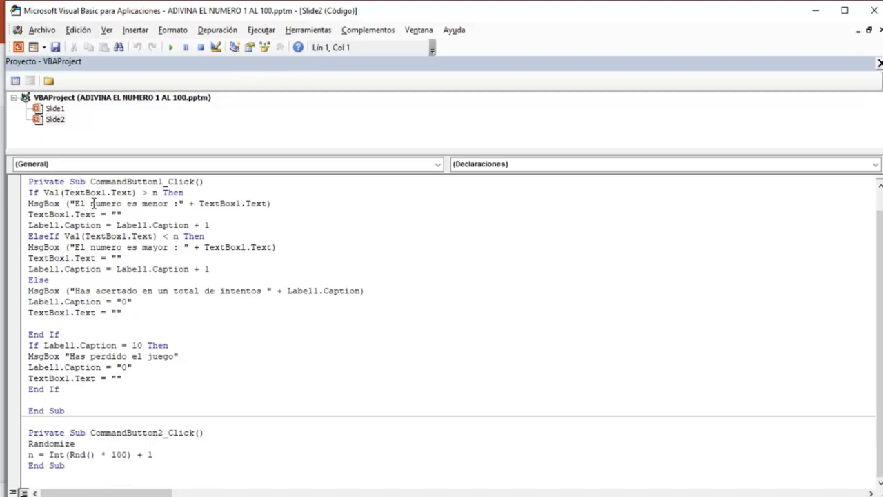
scroll(93, 203, "up", 1)
scroll(97, 213, "down", 1)
scroll(98, 217, "up", 1)
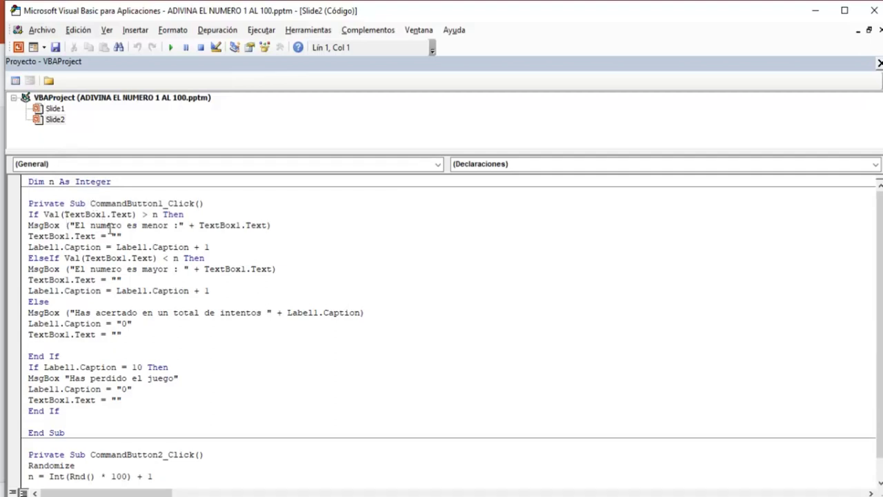
scroll(152, 232, "down", 1)
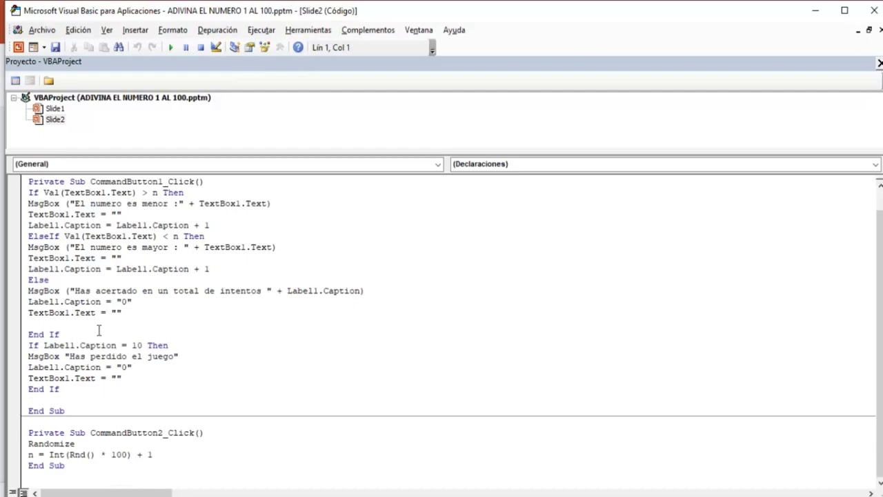
Step: View the Numero secreto button's Randomize code, then return to slide 2
left_click(18, 47)
double_click(378, 311)
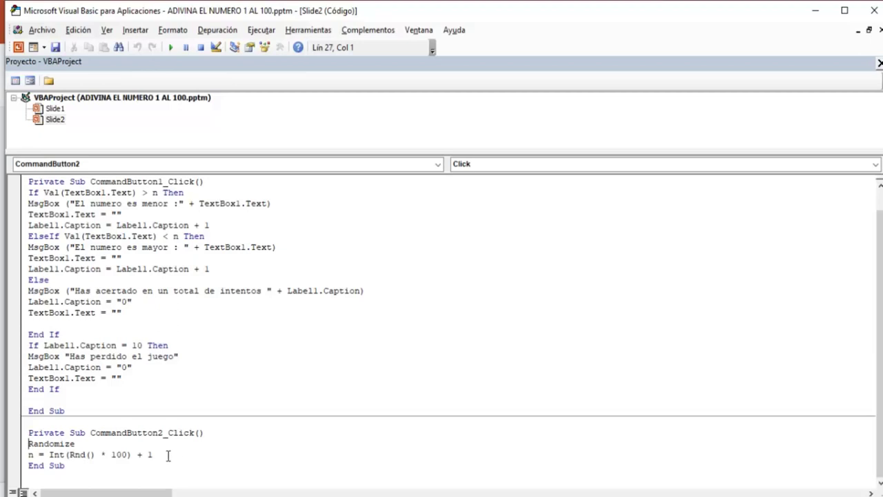
left_click(18, 47)
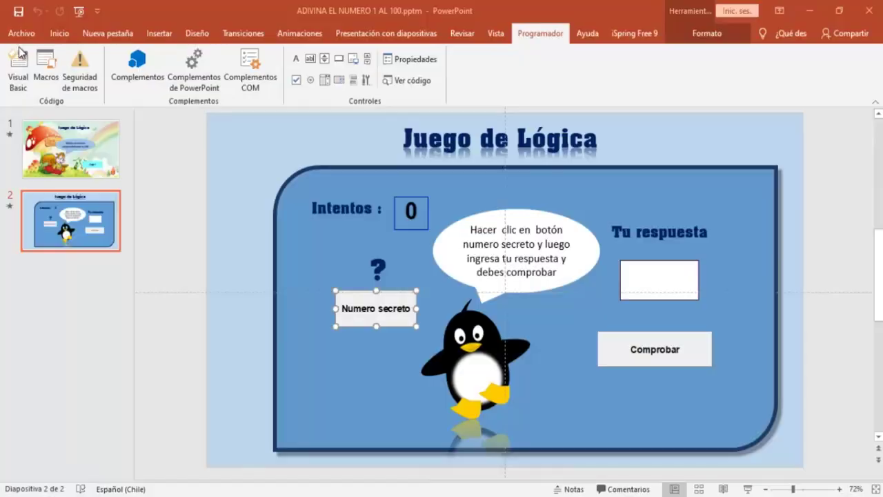
Step: Inspect the Comprobar button's CommandButton1_Click code, then return to slide 2 and deselect
double_click(631, 345)
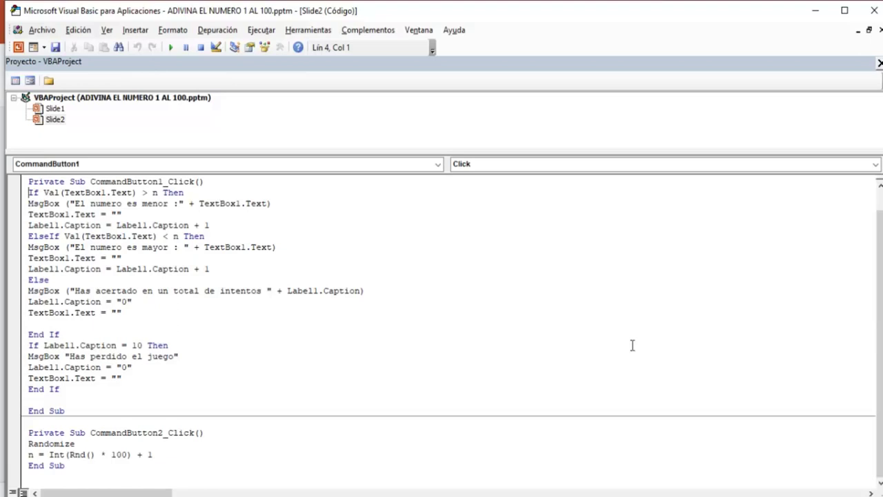
left_click(18, 47)
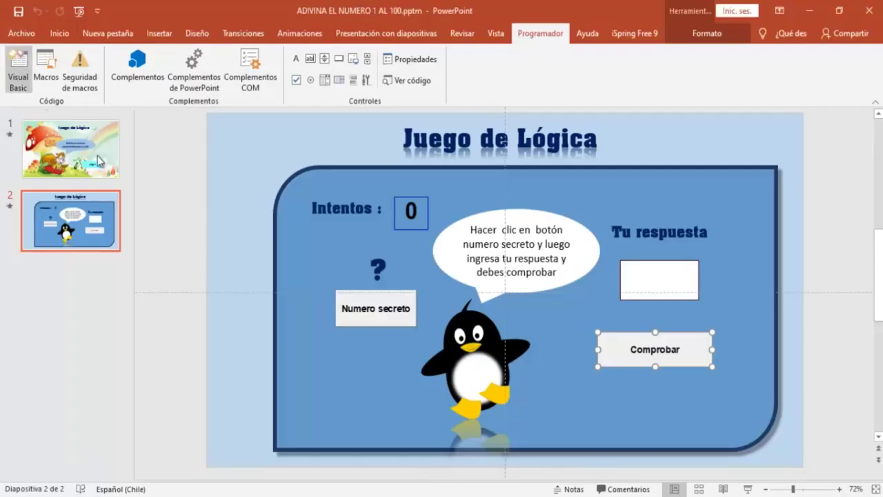
left_click(260, 165)
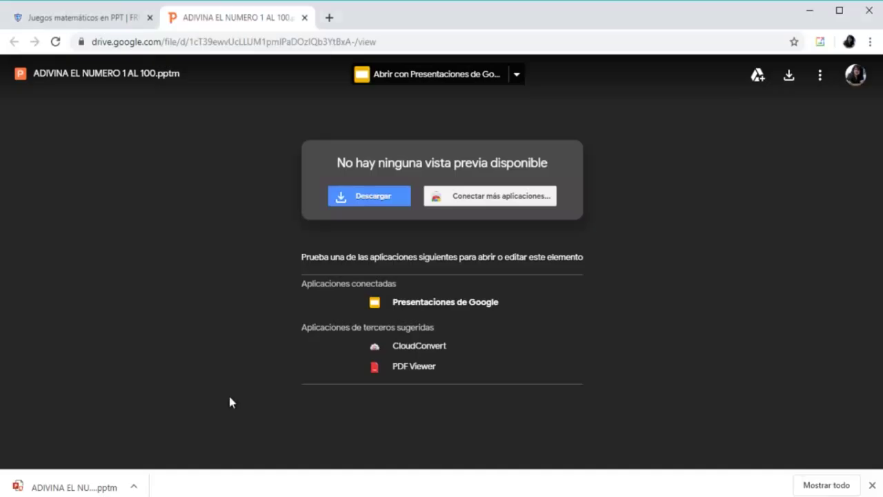
Step: Navigate via ÁREAS > Matemáticas to Juegos Matemáticos on frikazosenelaula.com and open Sudoku
left_click(81, 21)
scroll(95, 95, "up", 1)
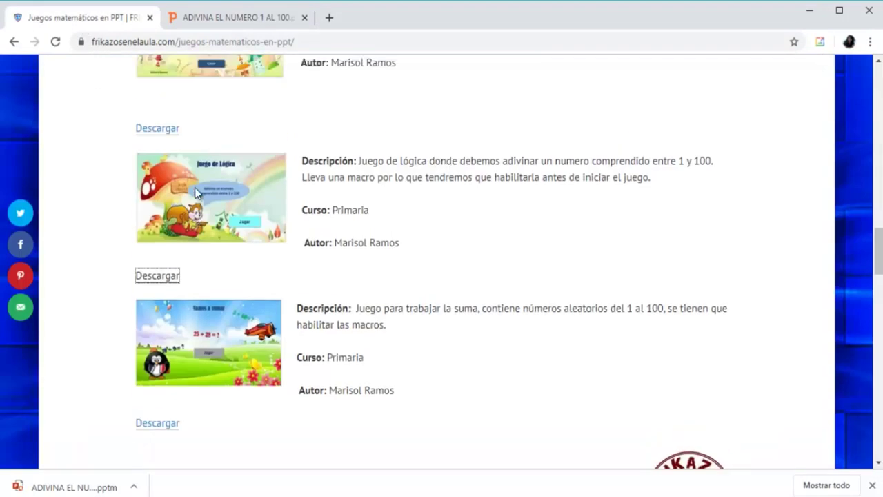
scroll(198, 191, "up", 5)
scroll(195, 192, "up", 5)
scroll(195, 193, "up", 10)
scroll(195, 193, "up", 4)
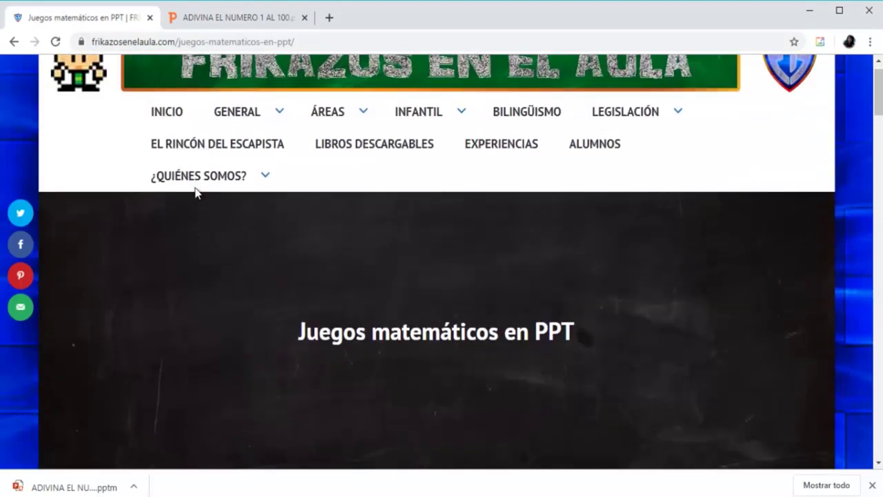
mouse_move(279, 143)
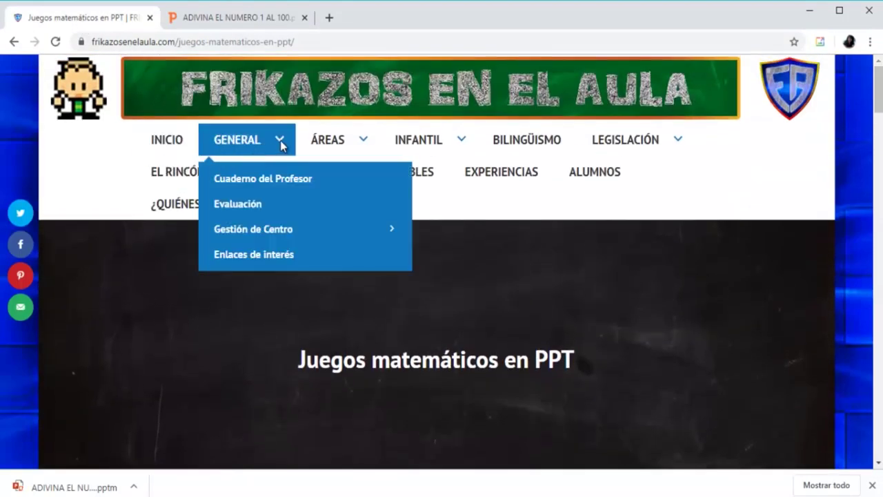
mouse_move(341, 145)
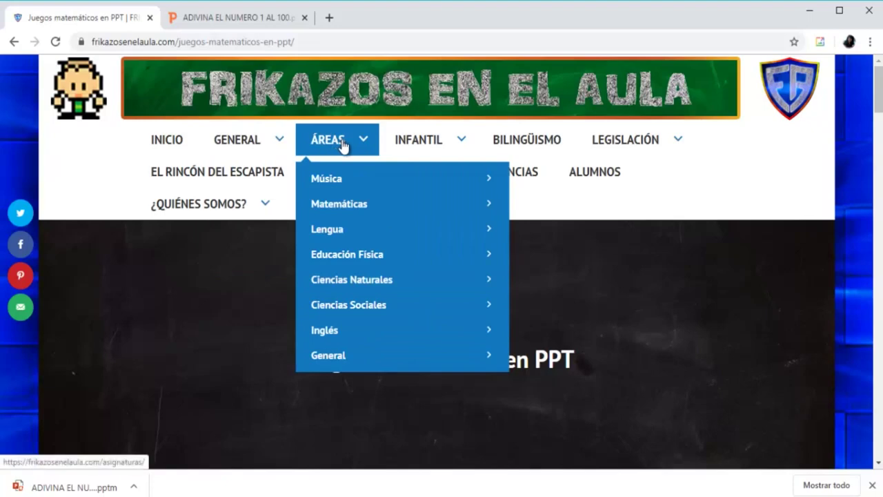
mouse_move(342, 205)
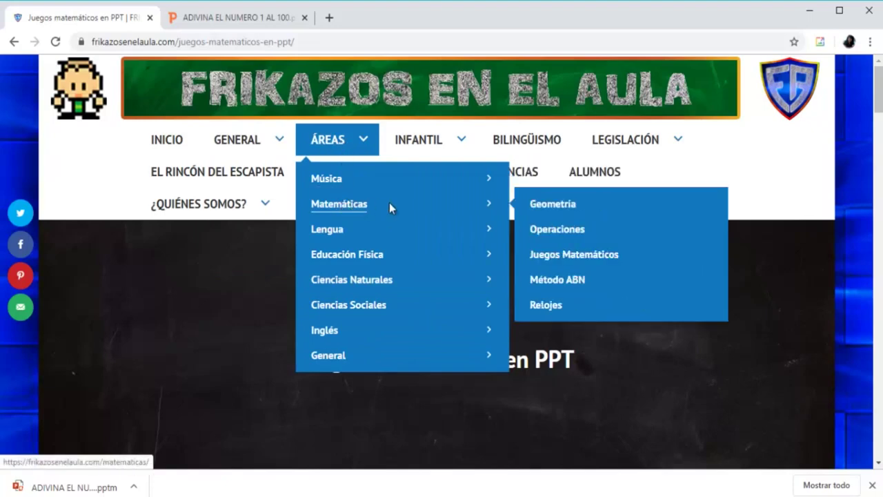
left_click(567, 255)
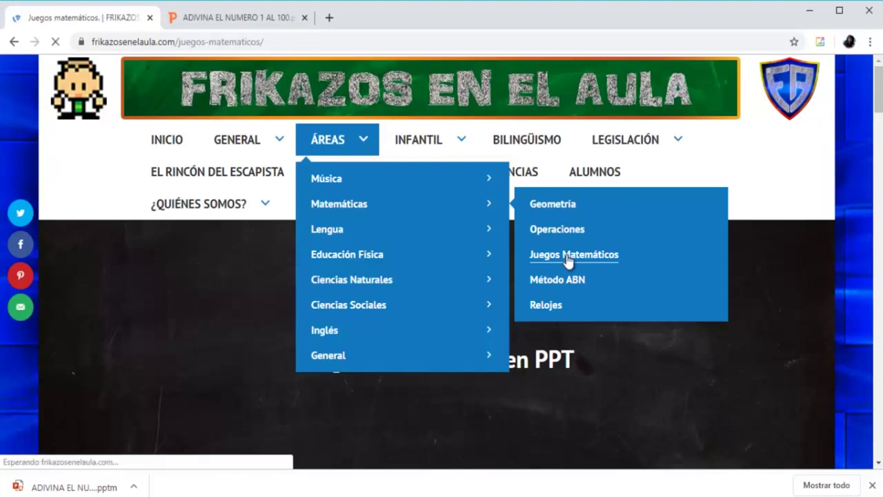
scroll(567, 261, "down", 4)
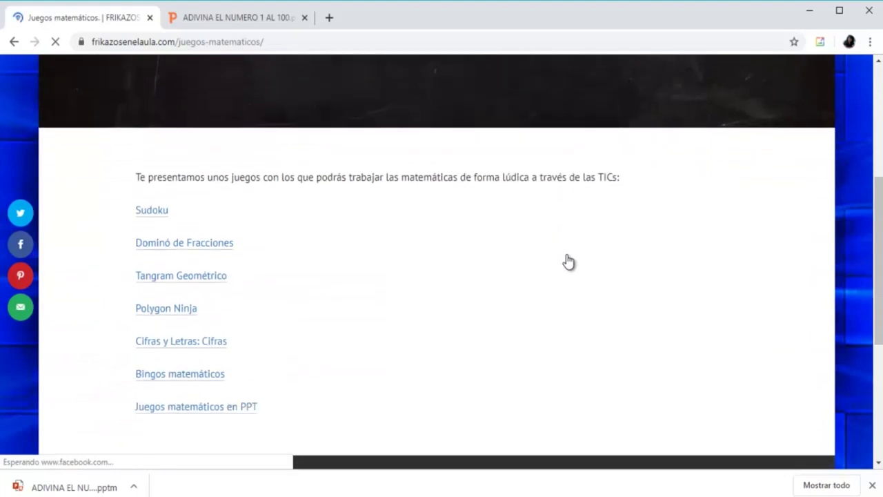
left_click(136, 211)
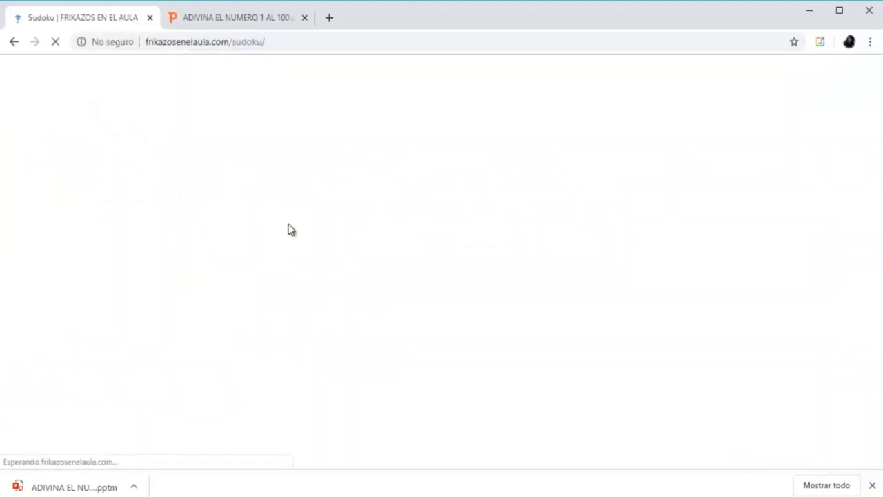
Step: Open the SUDOKU.xlsm download in a new tab, then return to the Sudoku page's top
scroll(289, 229, "down", 5)
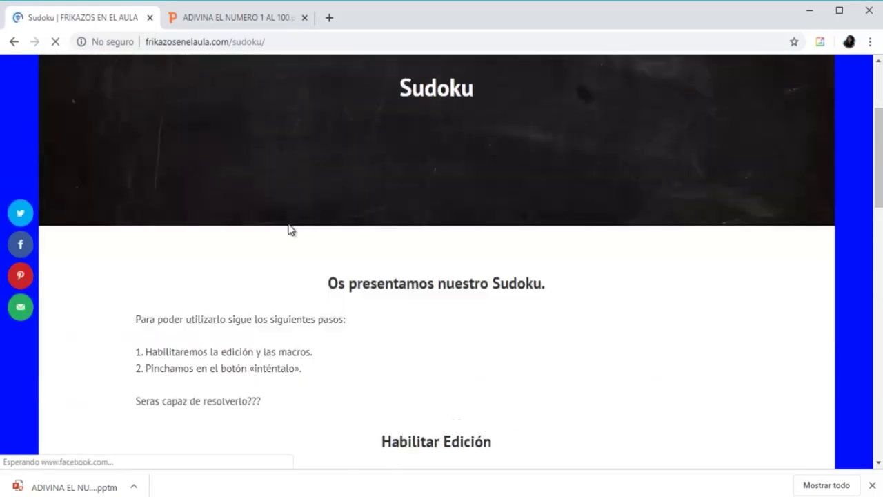
scroll(290, 229, "down", 2)
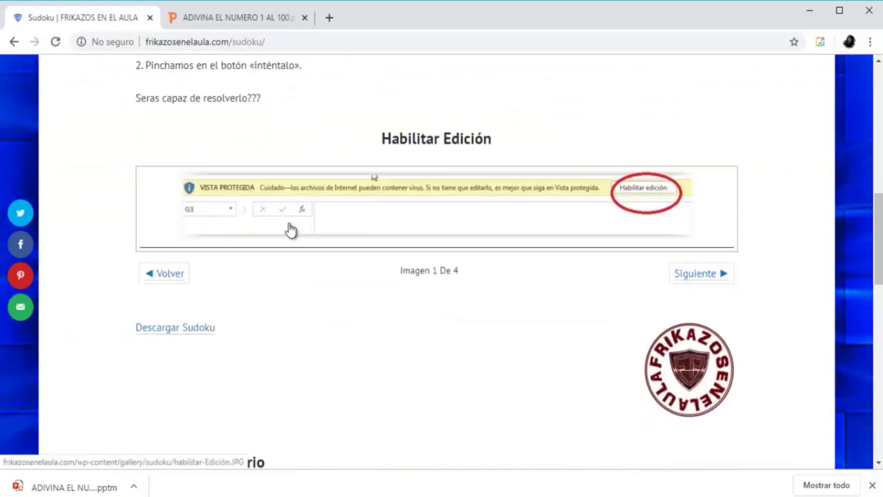
left_click(166, 329)
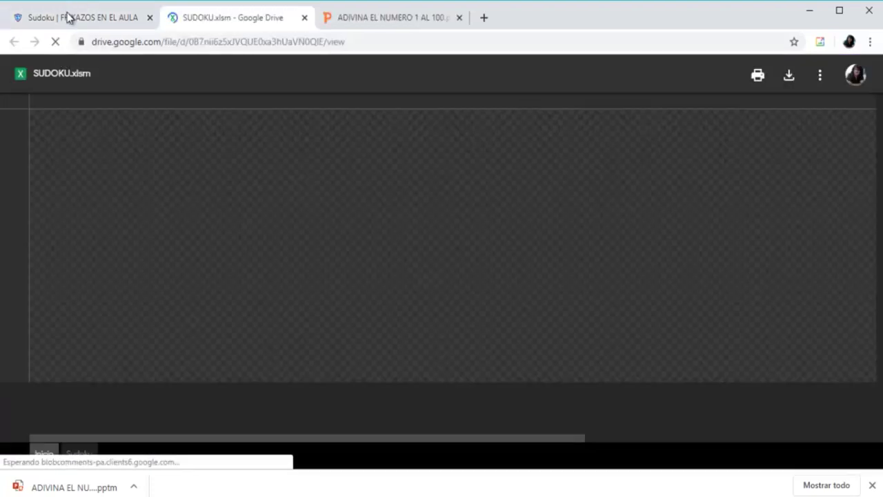
left_click(67, 17)
scroll(305, 206, "up", 7)
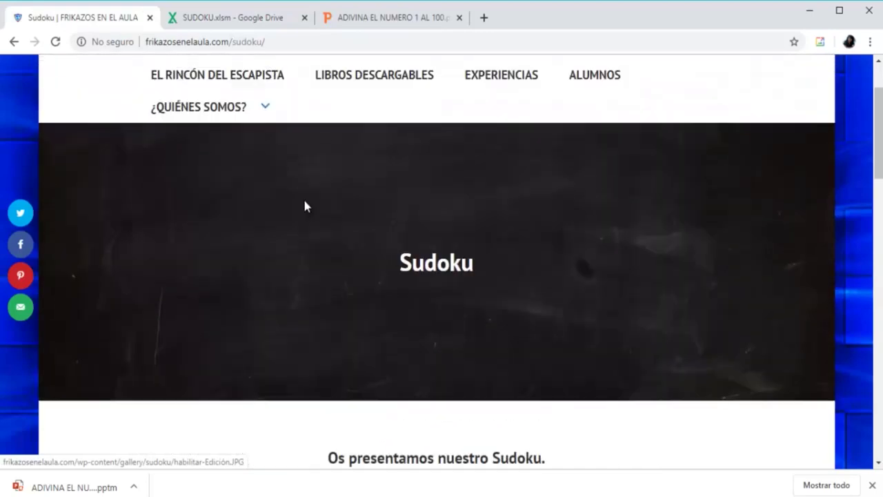
scroll(305, 205, "up", 2)
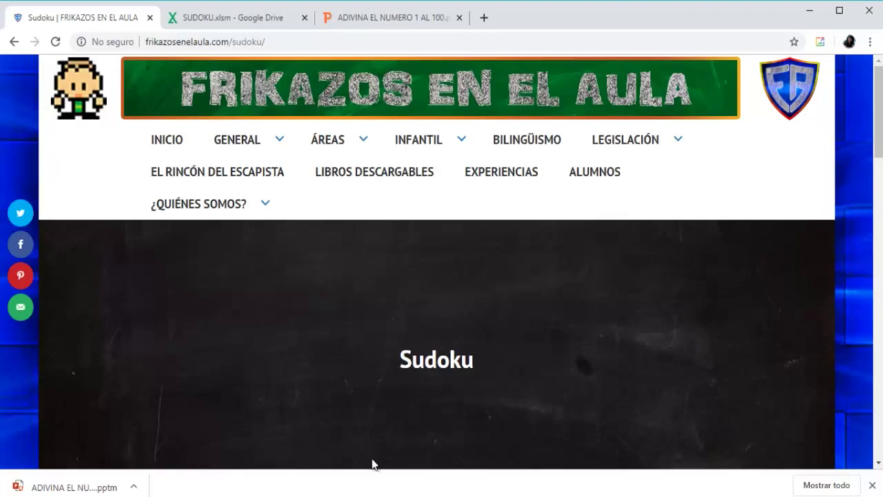
left_click(338, 490)
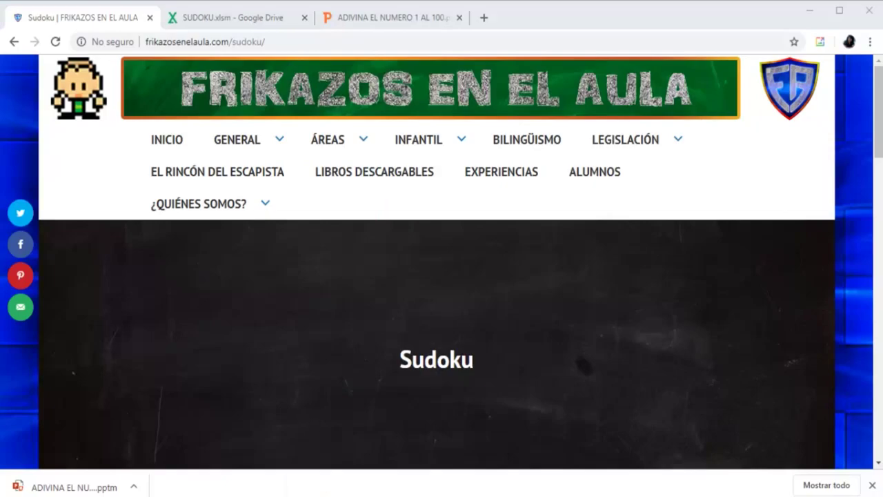
Step: Bring the guessing-game presentation back and select slide 1, 'Juego de Lógica' with its Jugar button
mouse_move(338, 491)
left_click(329, 455)
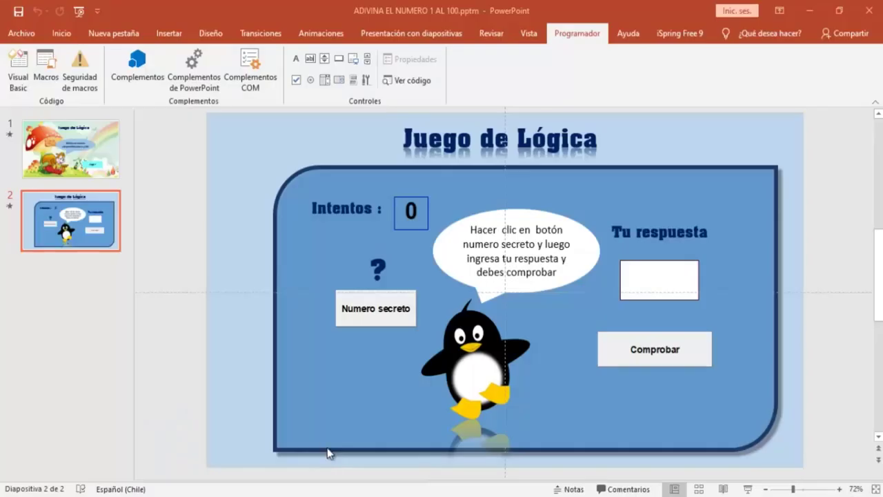
left_click(79, 147)
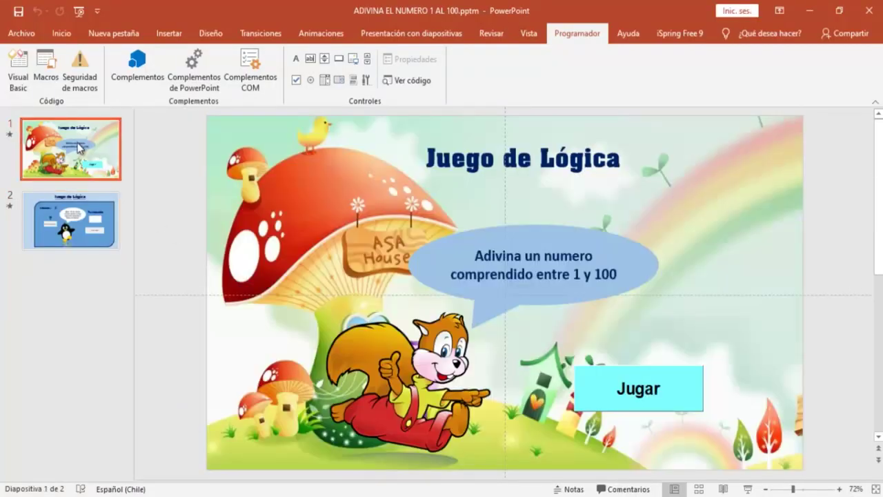